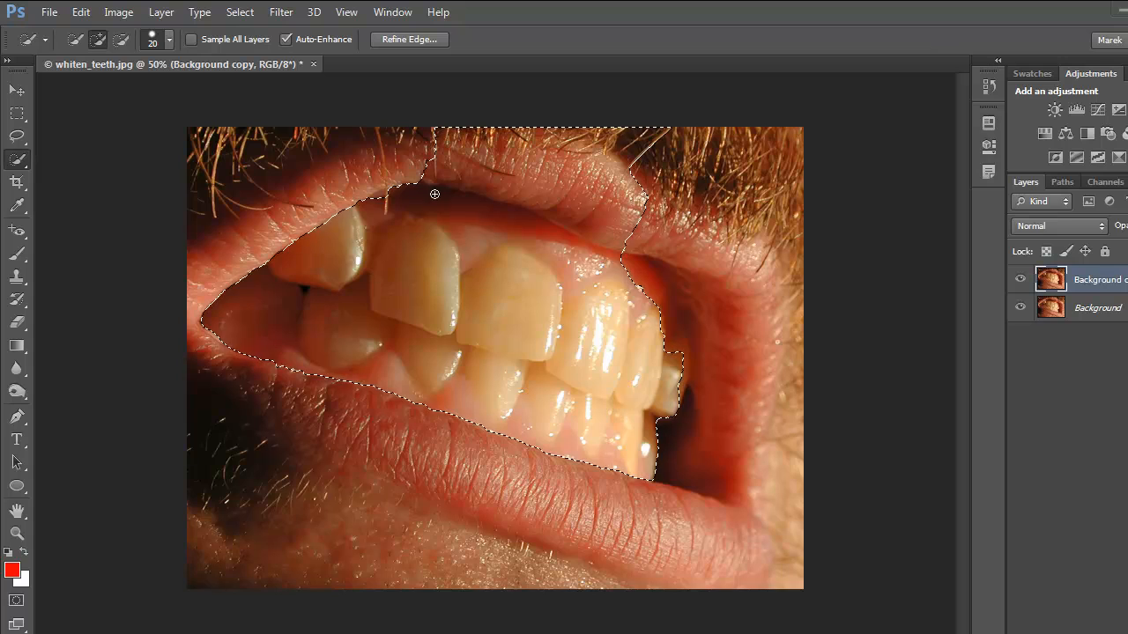
Step: Subtract the upper lip and upper gum from the selection so it follows the top edges of the upper teeth
key("alt")
mouse_move(456, 149)
left_mouse_down()
mouse_move(626, 170)
mouse_move(653, 187)
mouse_move(661, 214)
mouse_move(617, 220)
mouse_move(412, 162)
mouse_move(418, 175)
mouse_move(360, 210)
left_mouse_up()
mouse_move(417, 178)
left_mouse_down()
mouse_move(481, 213)
mouse_move(469, 251)
mouse_move(579, 243)
mouse_move(552, 254)
mouse_move(572, 281)
mouse_move(636, 273)
mouse_move(609, 264)
mouse_move(569, 292)
mouse_move(640, 277)
mouse_move(644, 305)
left_mouse_up()
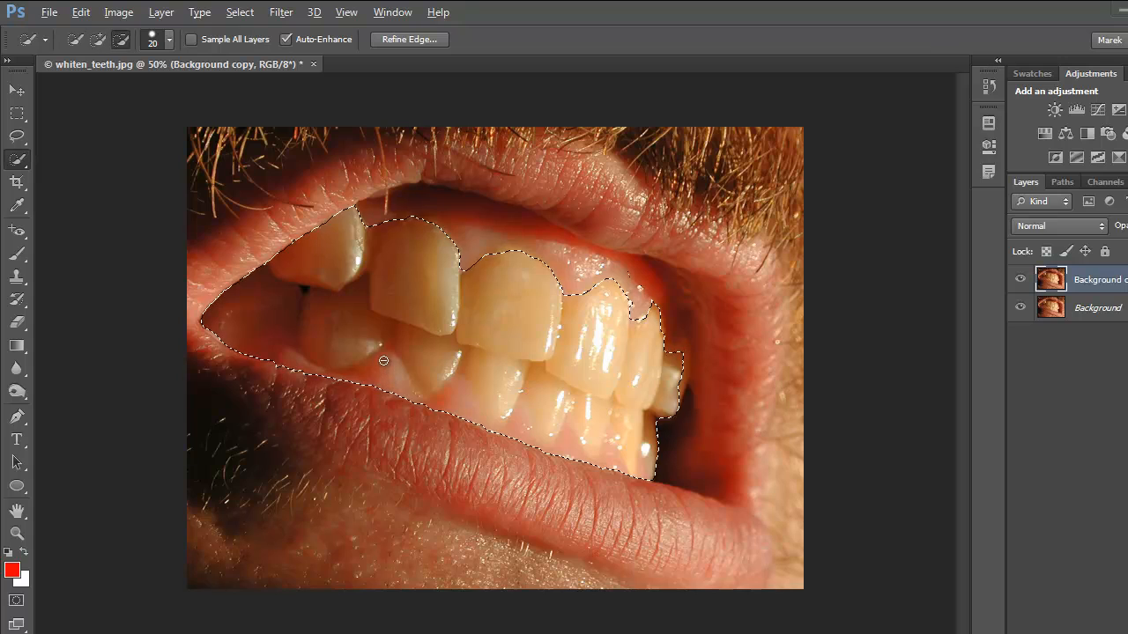
Step: Subtract the lower gum areas beneath and between the lower teeth from the selection with the Quick Selection tool
left_click(385, 367, "alt")
left_click(466, 397, "alt")
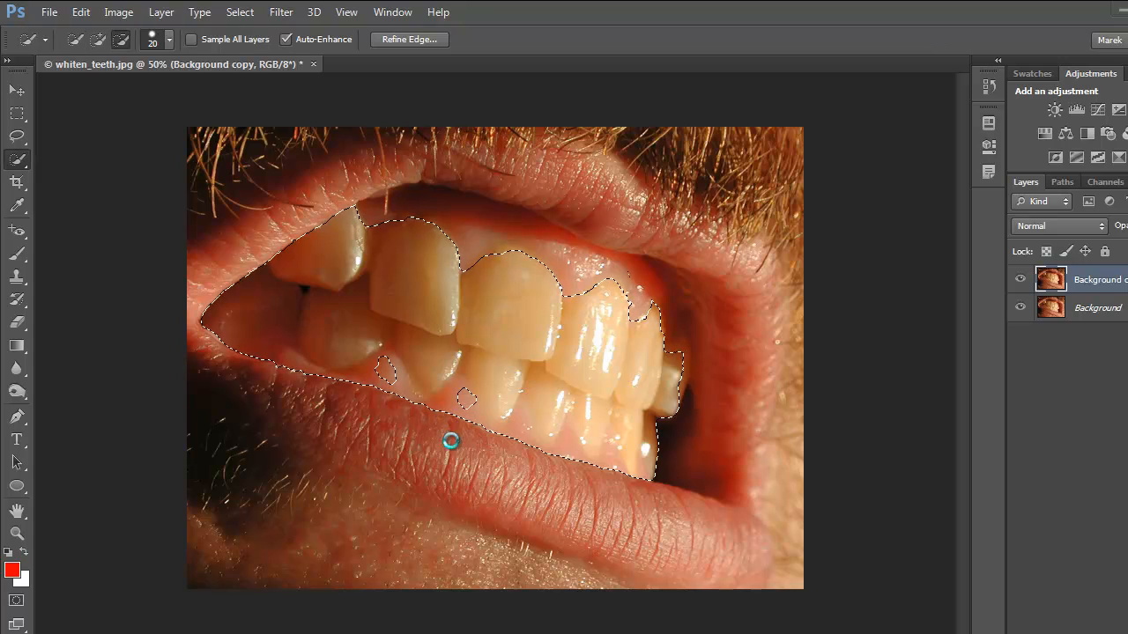
left_click(277, 353, "alt")
mouse_move(348, 382)
left_mouse_down()
mouse_move(406, 387)
mouse_move(394, 378)
mouse_move(445, 424)
left_mouse_up()
left_click(468, 408, "alt")
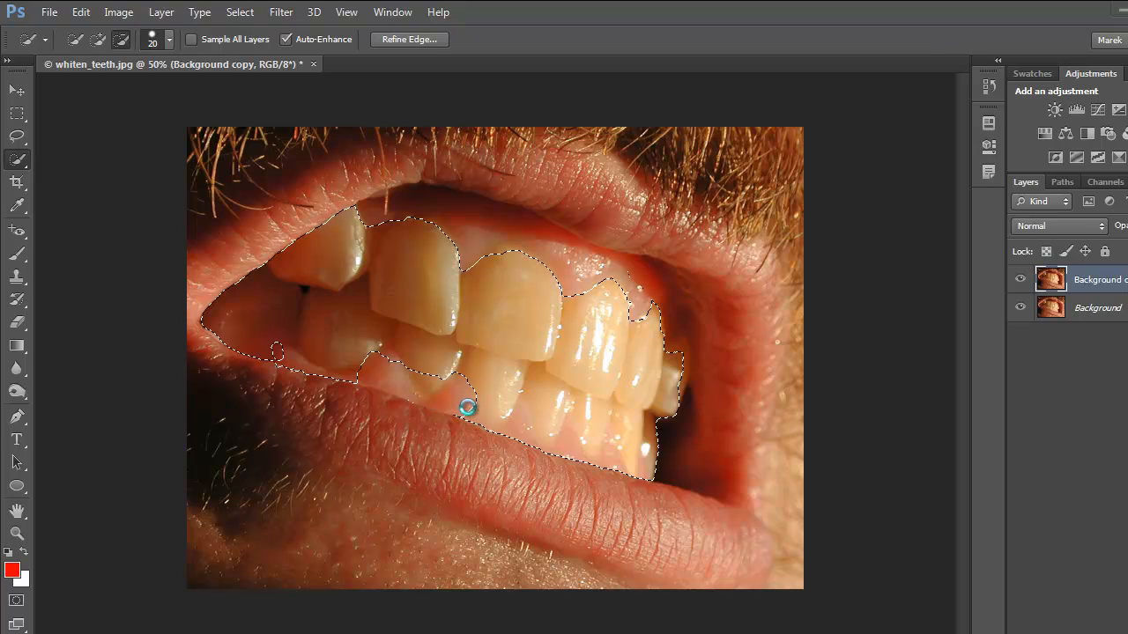
left_click(522, 434, "alt")
left_click_drag(523, 433, 555, 469)
left_click(609, 461)
left_click(642, 478)
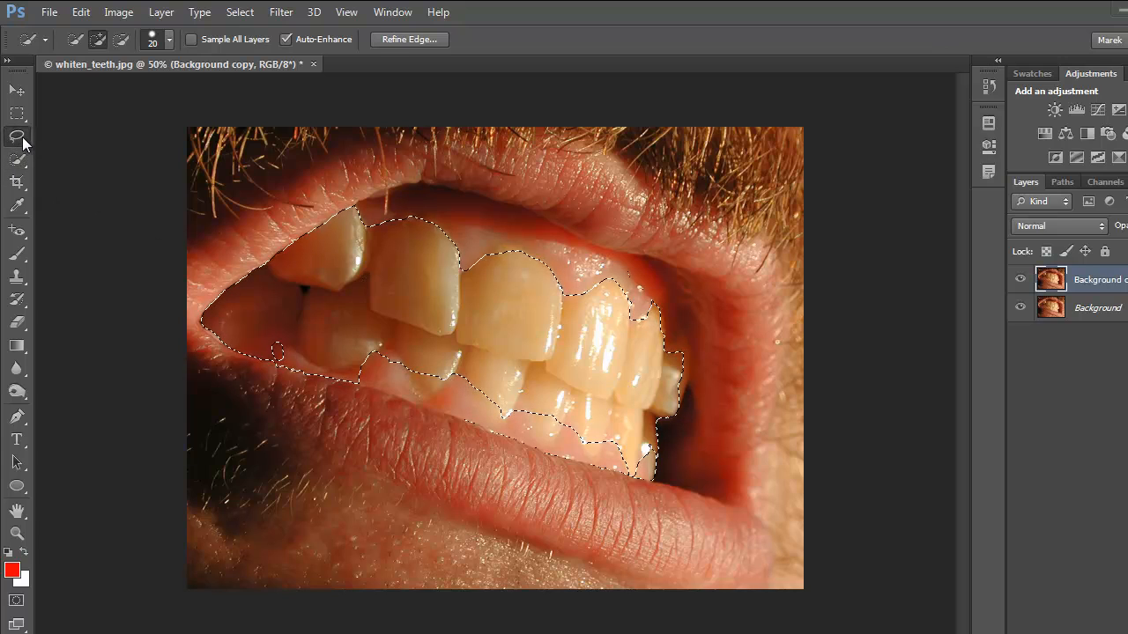
Step: Add the missed tips and edges of the lower teeth to the selection with the Lasso tool
left_click_drag(18, 137, 76, 141)
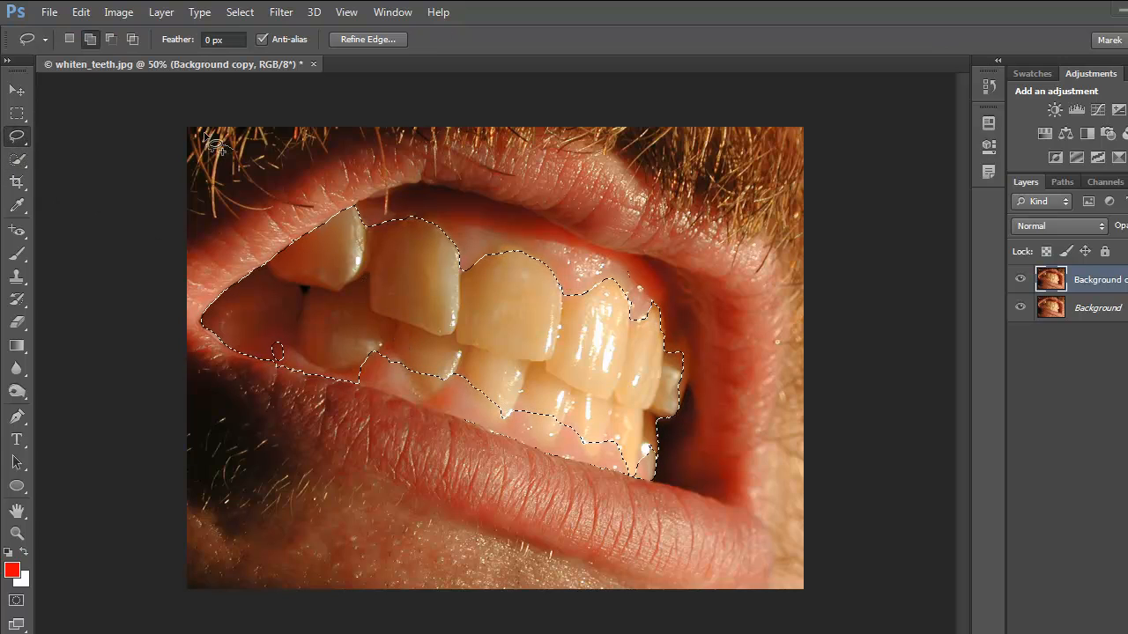
left_click(90, 39)
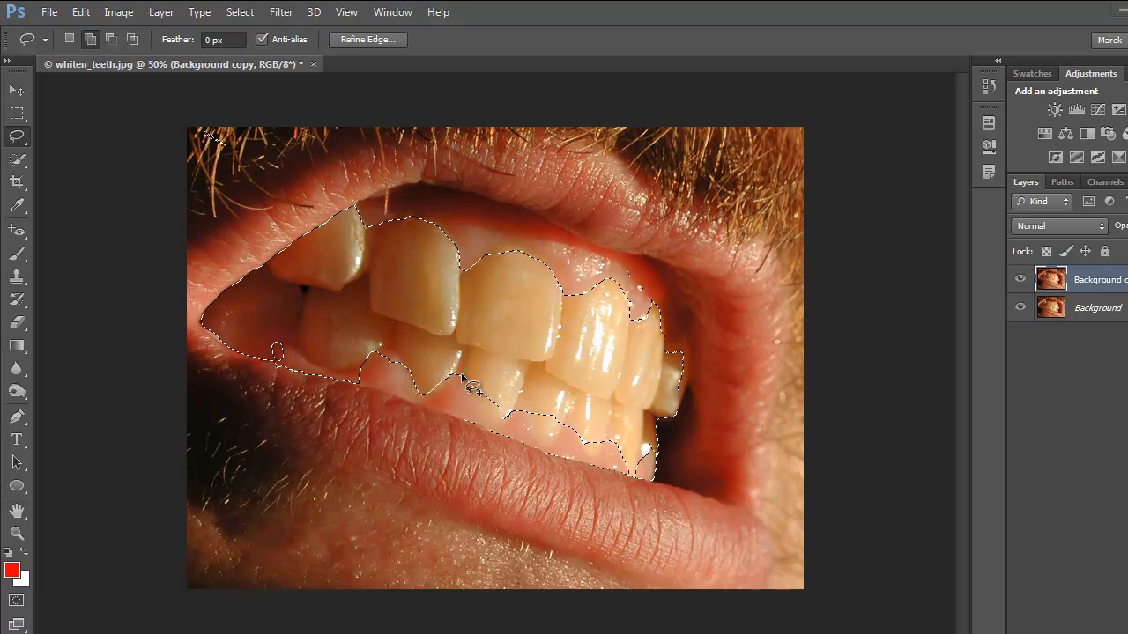
left_click_drag(477, 401, 493, 415)
Step: Subtract the gum below the lower back teeth on the left and include the whole rightmost tooth in the lasso selection
left_click(114, 39)
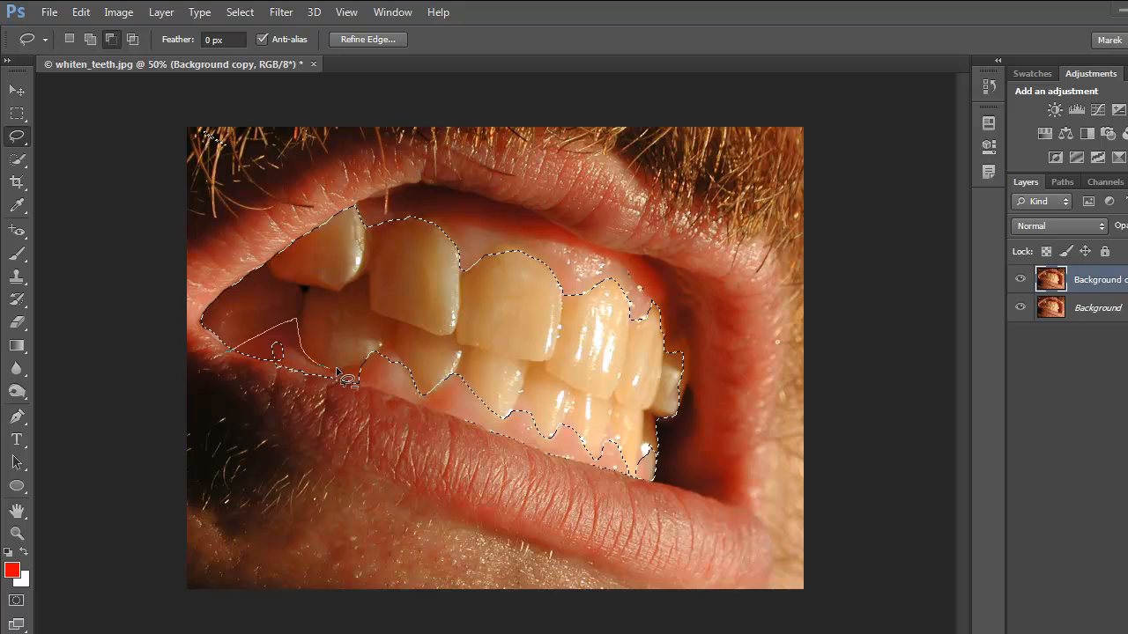
mouse_move(377, 364)
left_mouse_down()
mouse_move(396, 454)
mouse_move(269, 355)
left_mouse_up()
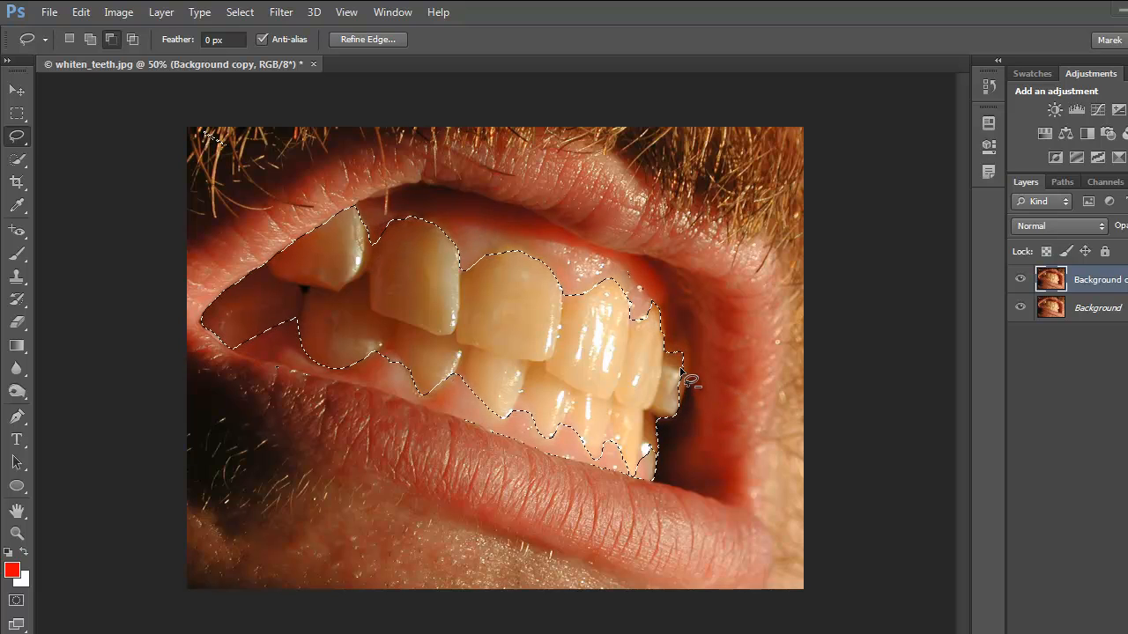
key("shift")
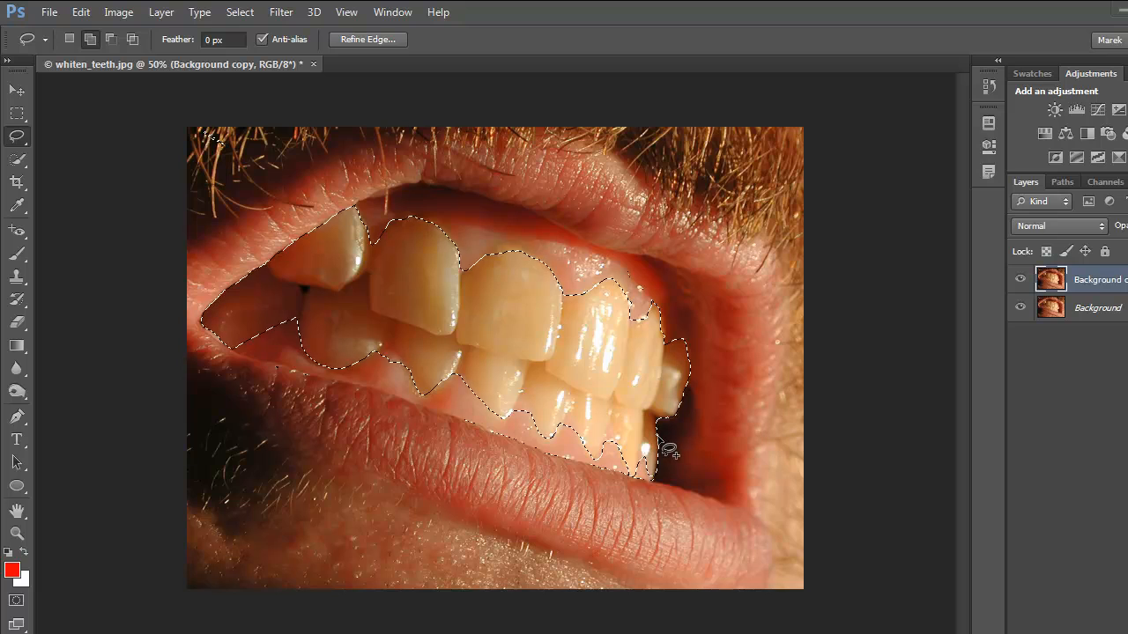
key("alt")
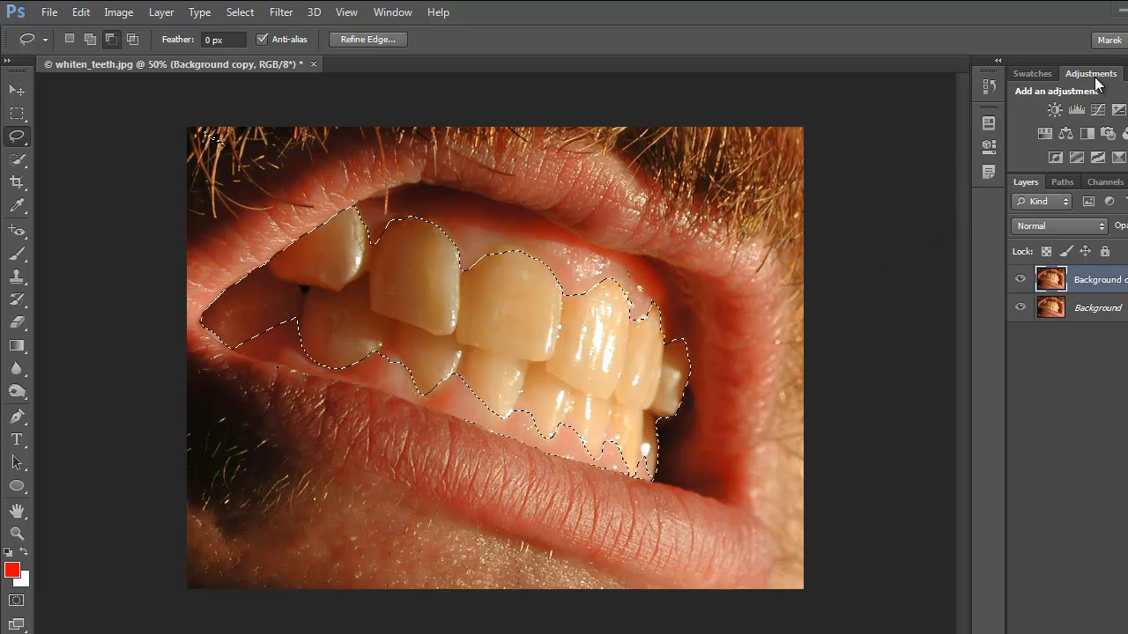
Step: Add a Hue/Saturation adjustment layer for the selected teeth, with Yellows saturation at -55 and lightness at +36
left_click(1046, 129)
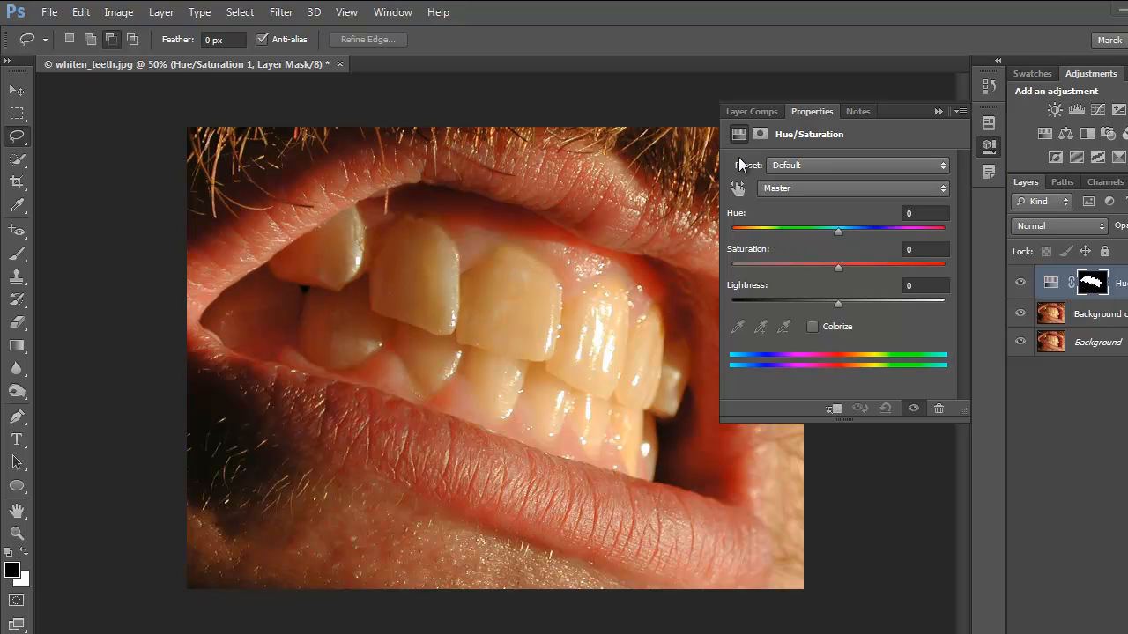
left_click(945, 187)
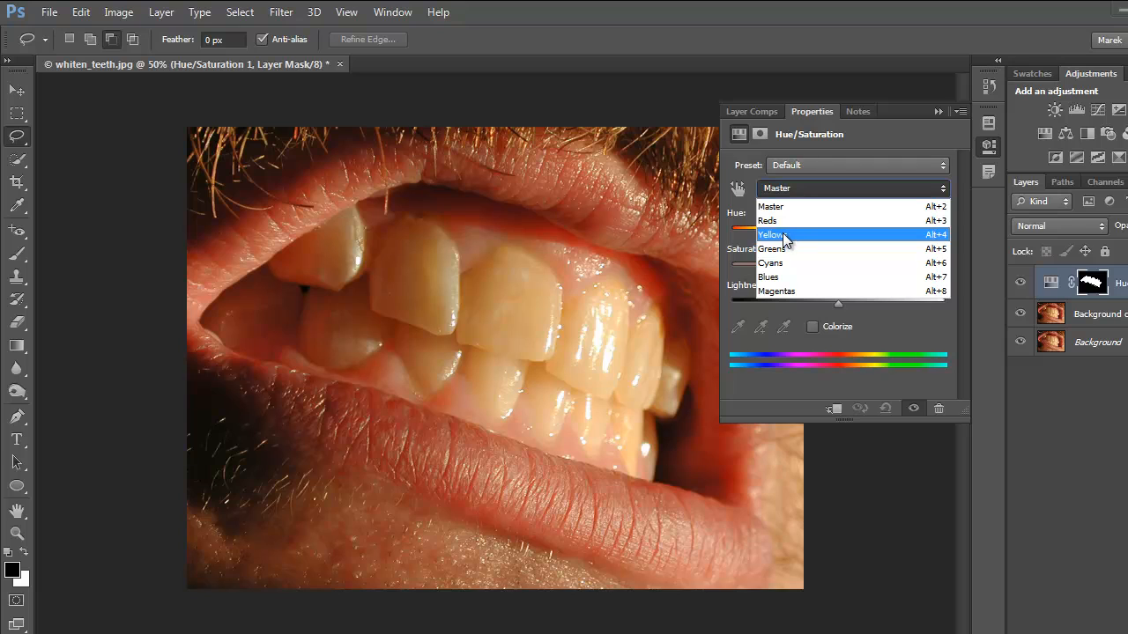
left_click(783, 235)
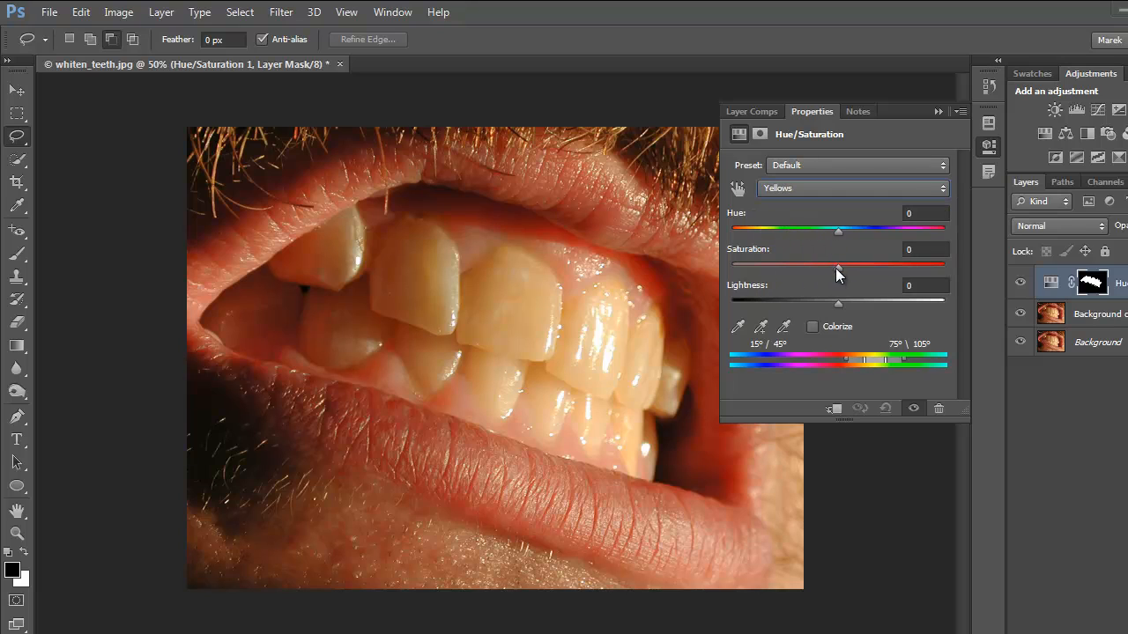
left_click_drag(838, 267, 776, 266)
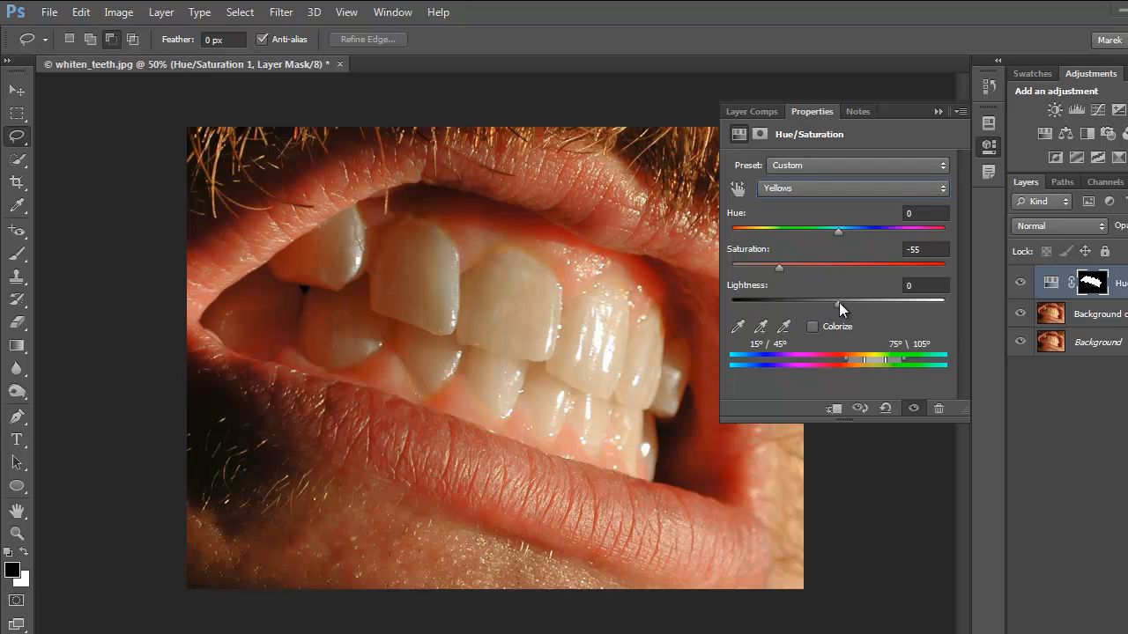
left_click_drag(839, 302, 876, 307)
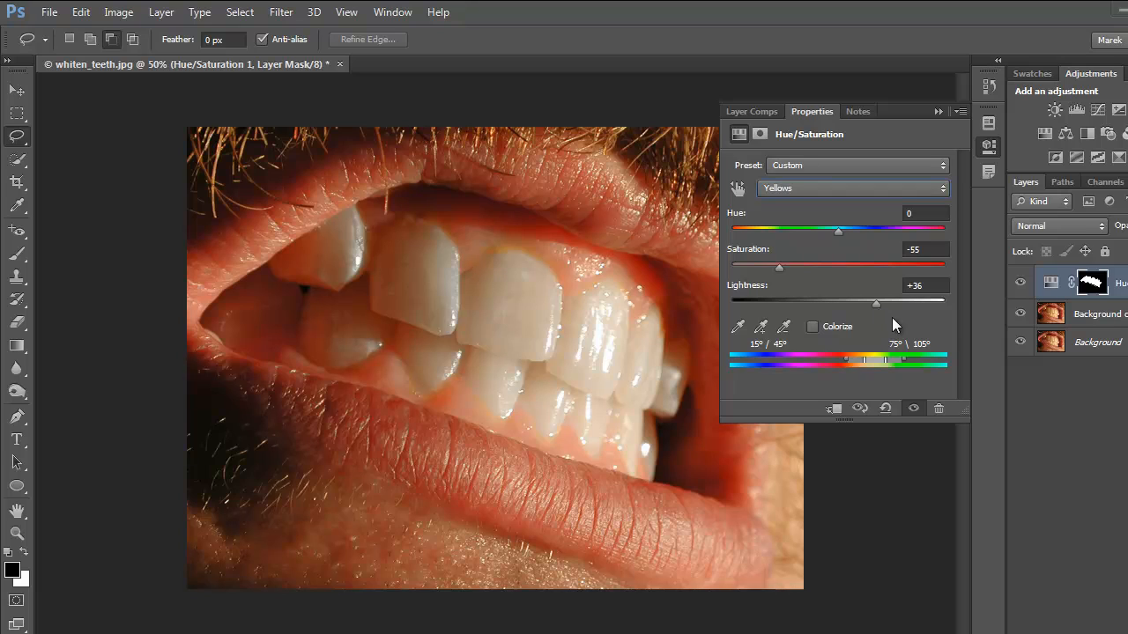
left_click(937, 111)
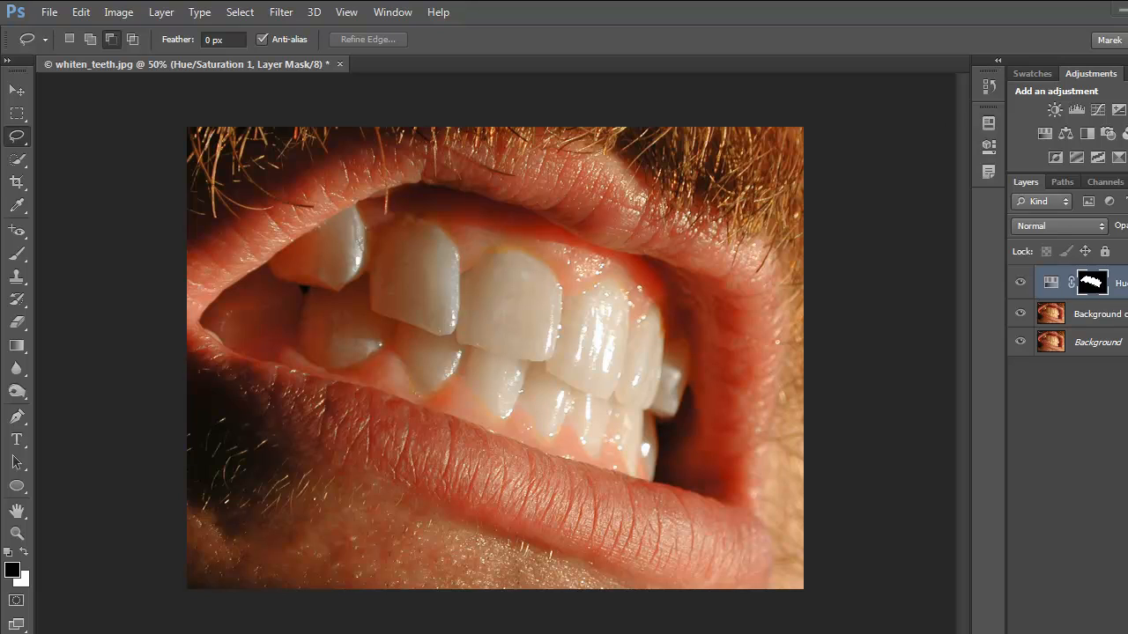
Step: Clip the Hue/Saturation adjustment to the Background copy layer and compare the image with that layer hidden and shown
left_click(1125, 298, "alt")
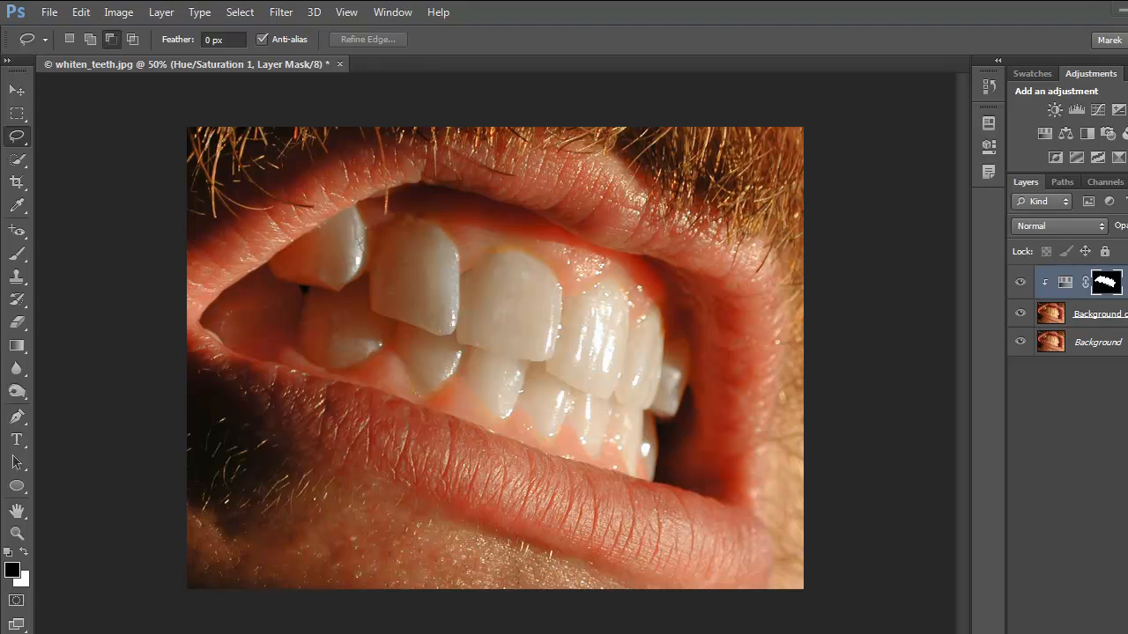
left_click(1021, 315)
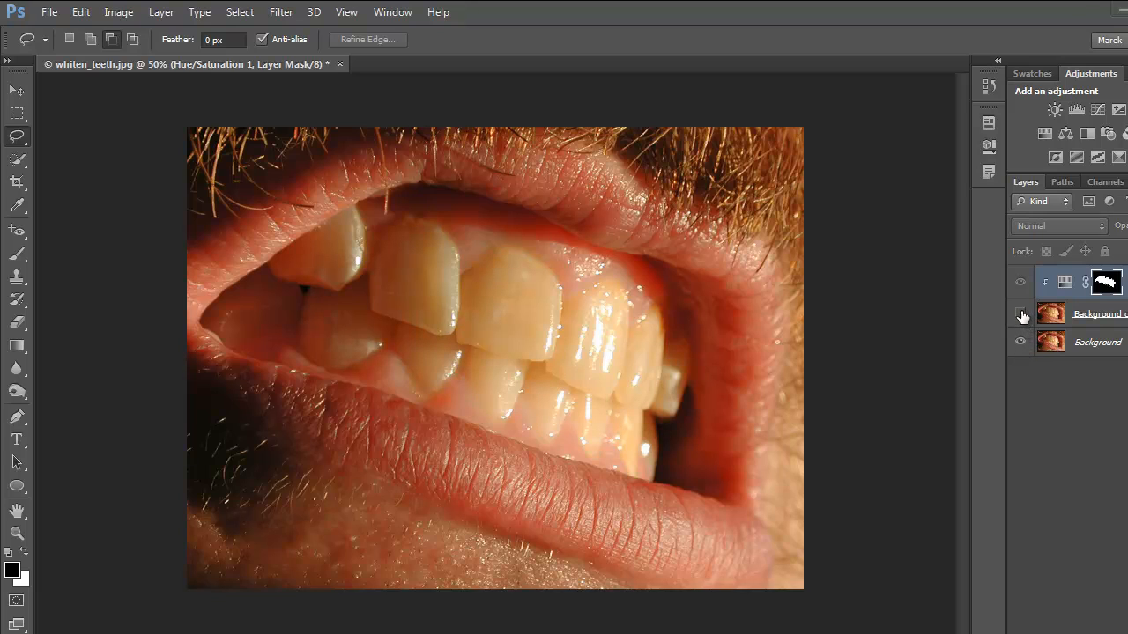
left_click(1021, 315)
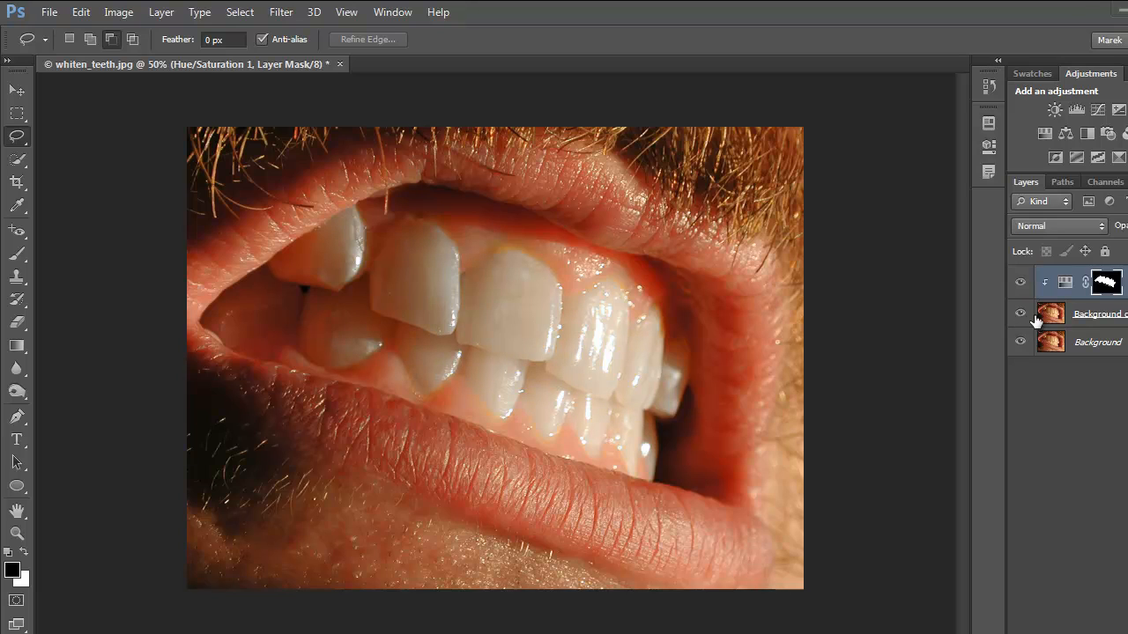
left_click(1105, 317)
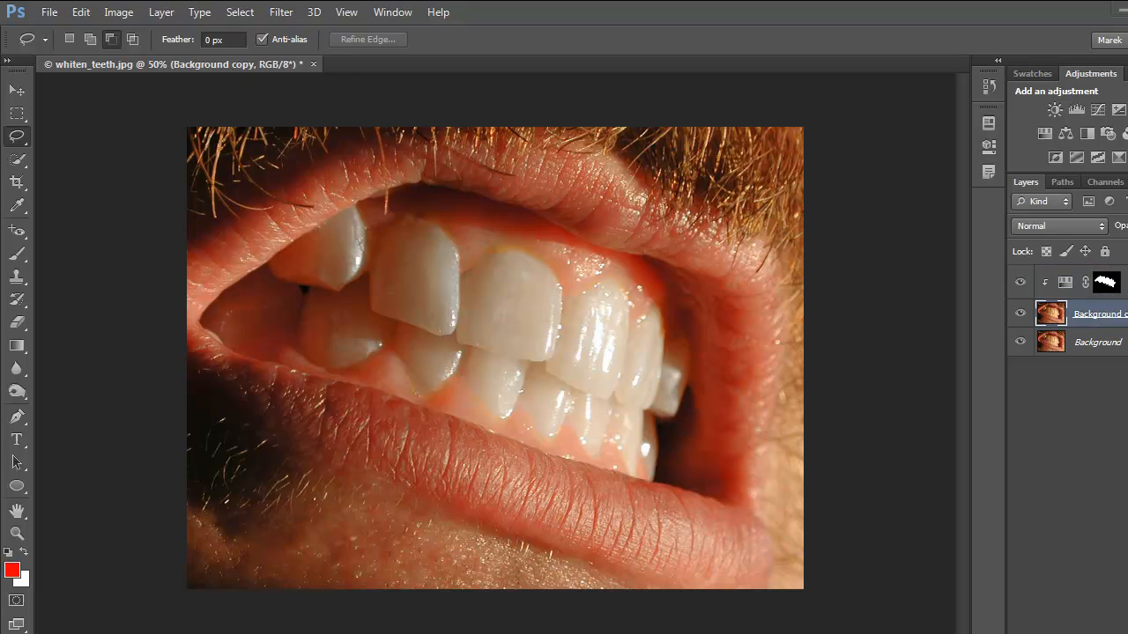
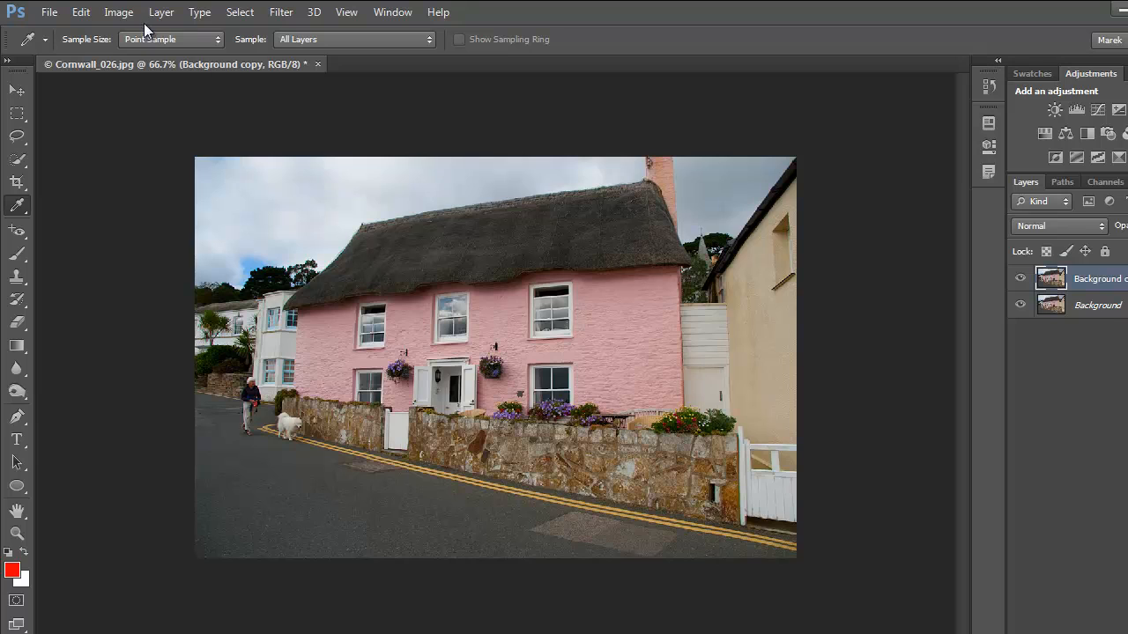
Step: Open the Hue/Saturation adjustment for the Cornwall_026.jpg Background copy, enable its on-image adjustment tool and keep the dialog clear of the house
left_click(122, 12)
mouse_move(186, 54)
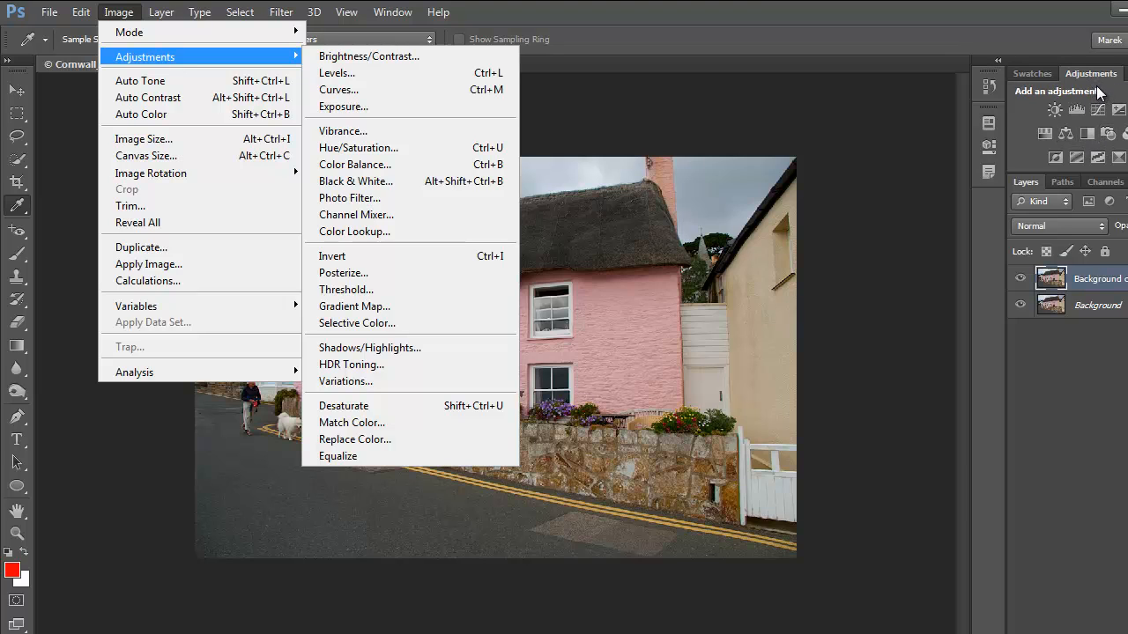
left_click(409, 150)
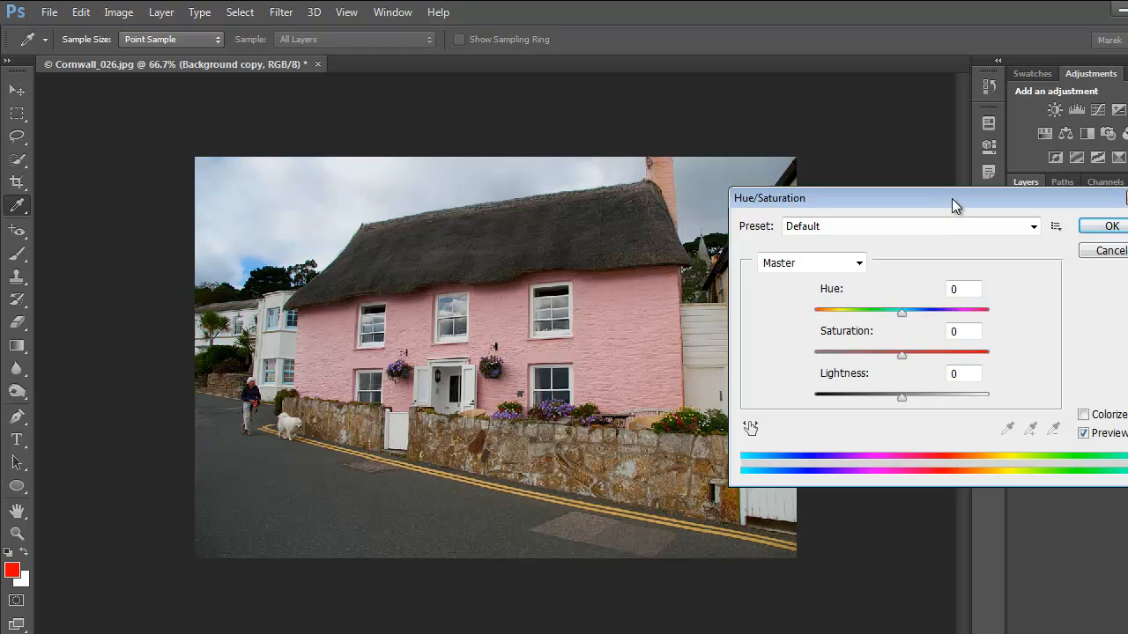
left_click_drag(954, 203, 789, 100)
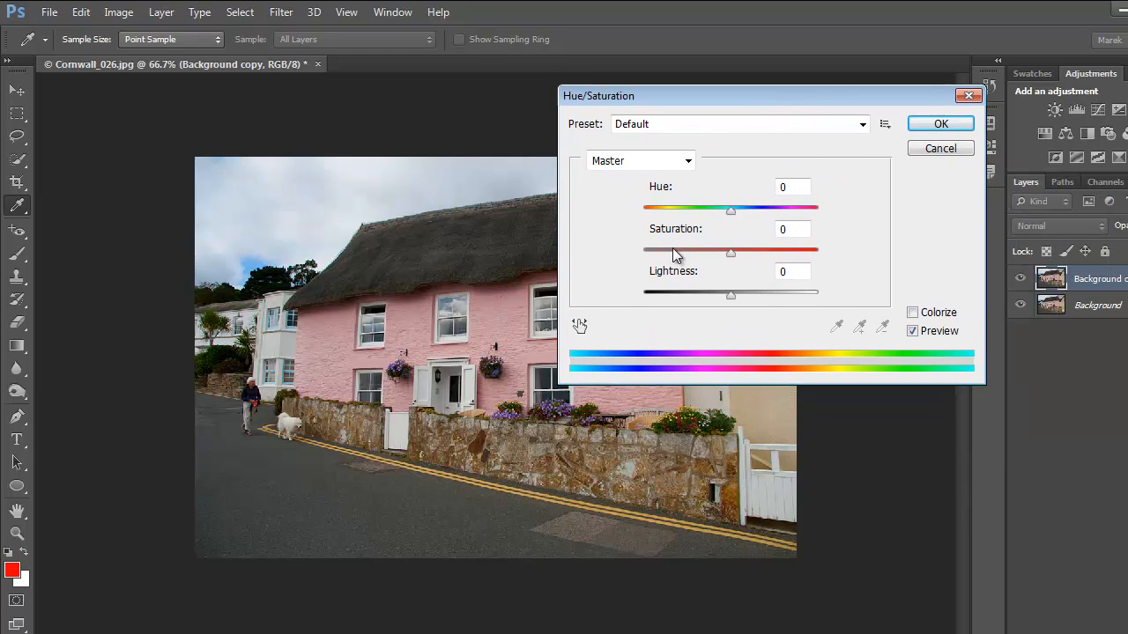
left_click(578, 329)
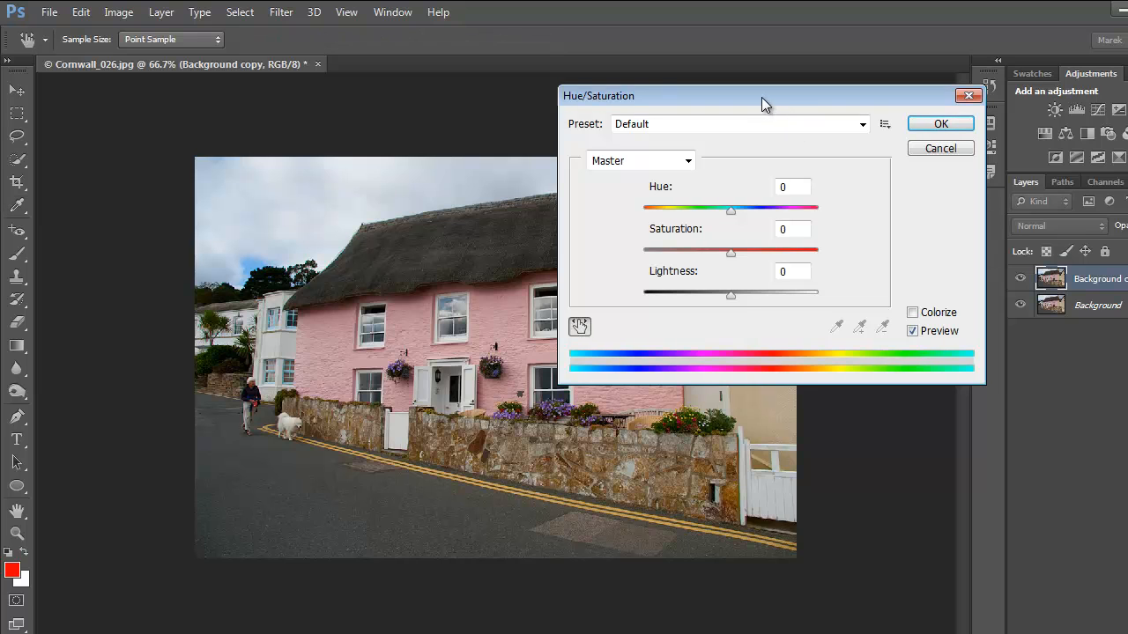
left_click_drag(761, 97, 891, 16)
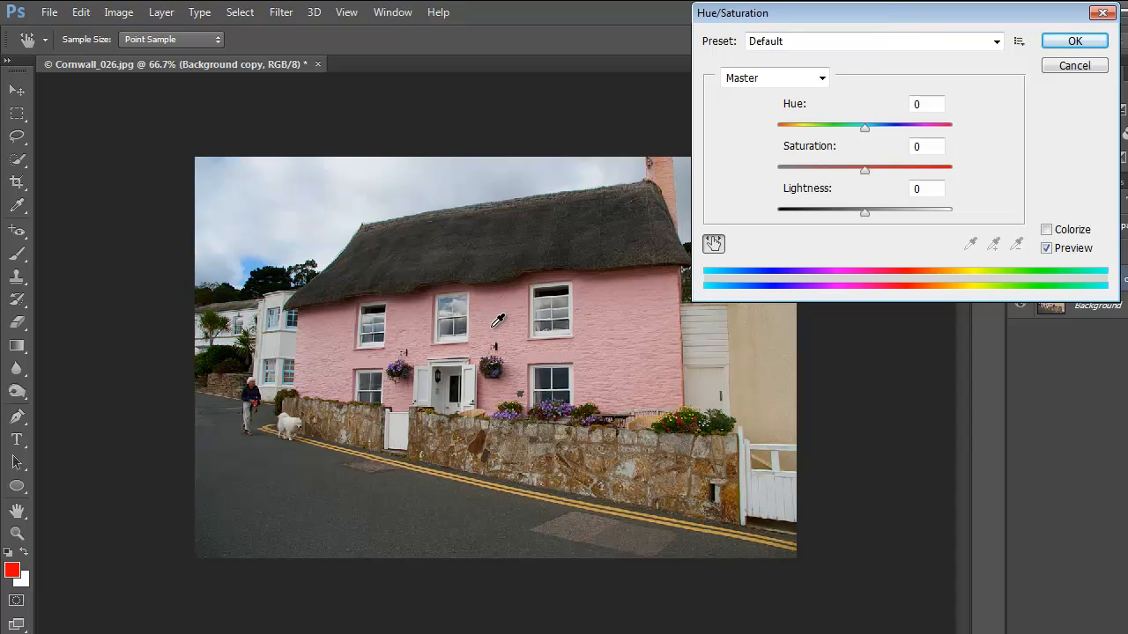
Step: Using on-image sampling, set the saturation of the pink wall's Reds to -4 and of the blue sky's Cyans to +6
left_click(609, 345)
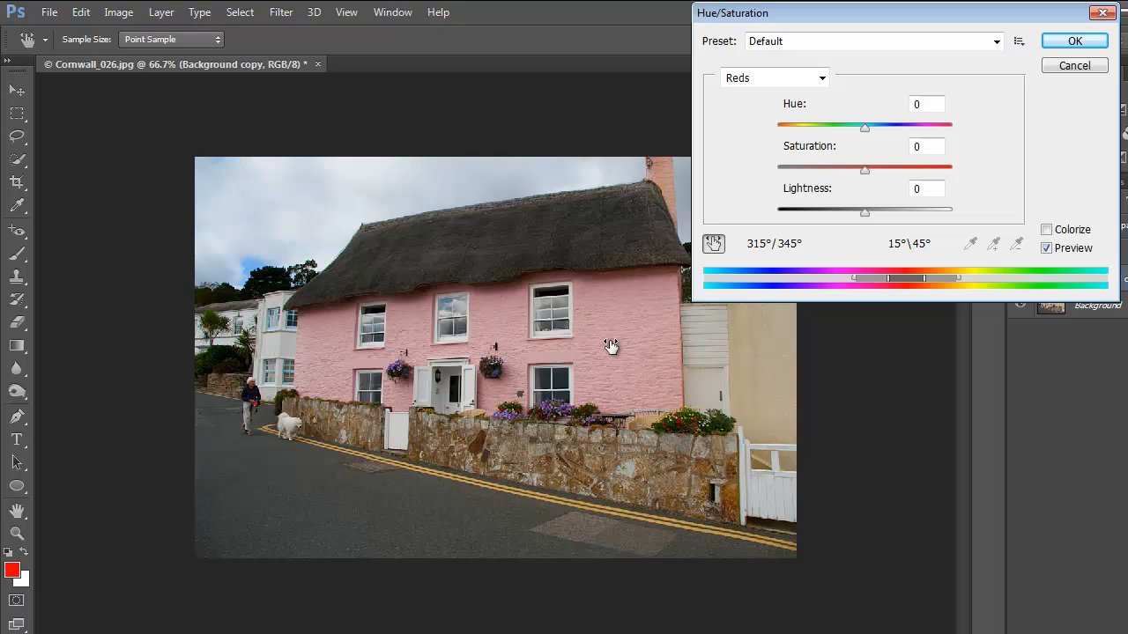
left_click_drag(612, 344, 619, 345)
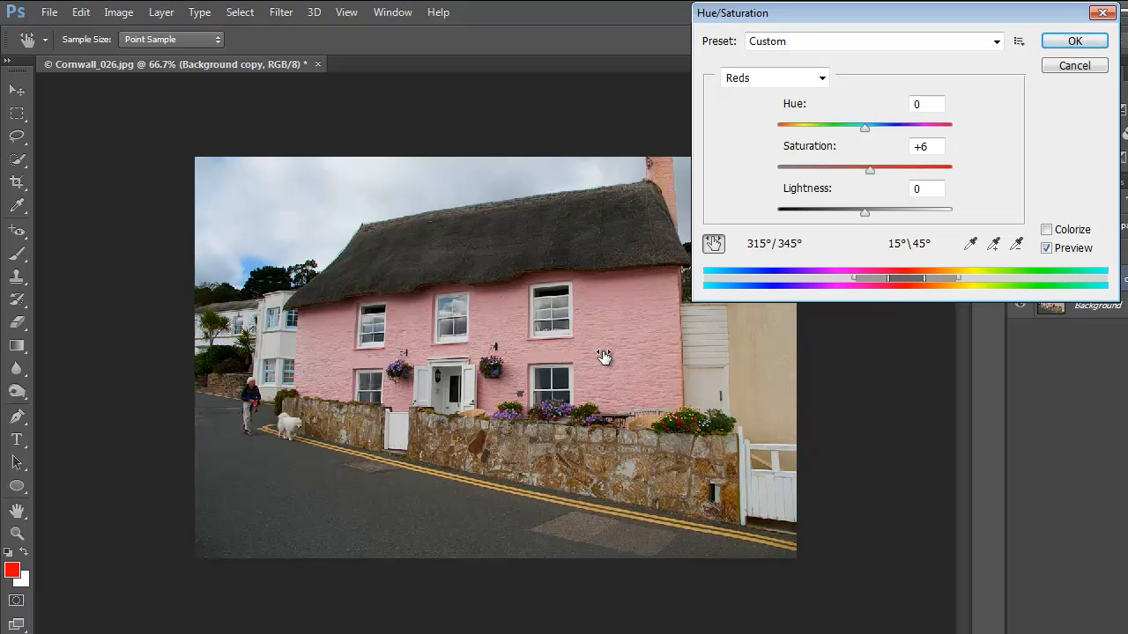
left_click_drag(603, 356, 448, 363)
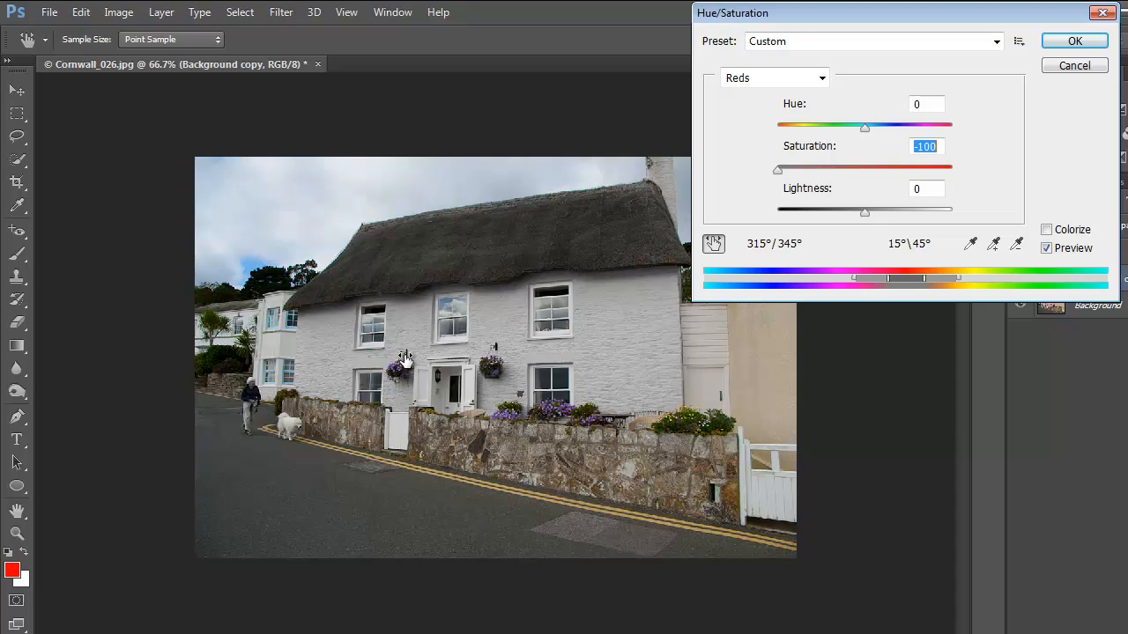
left_click_drag(405, 356, 499, 355)
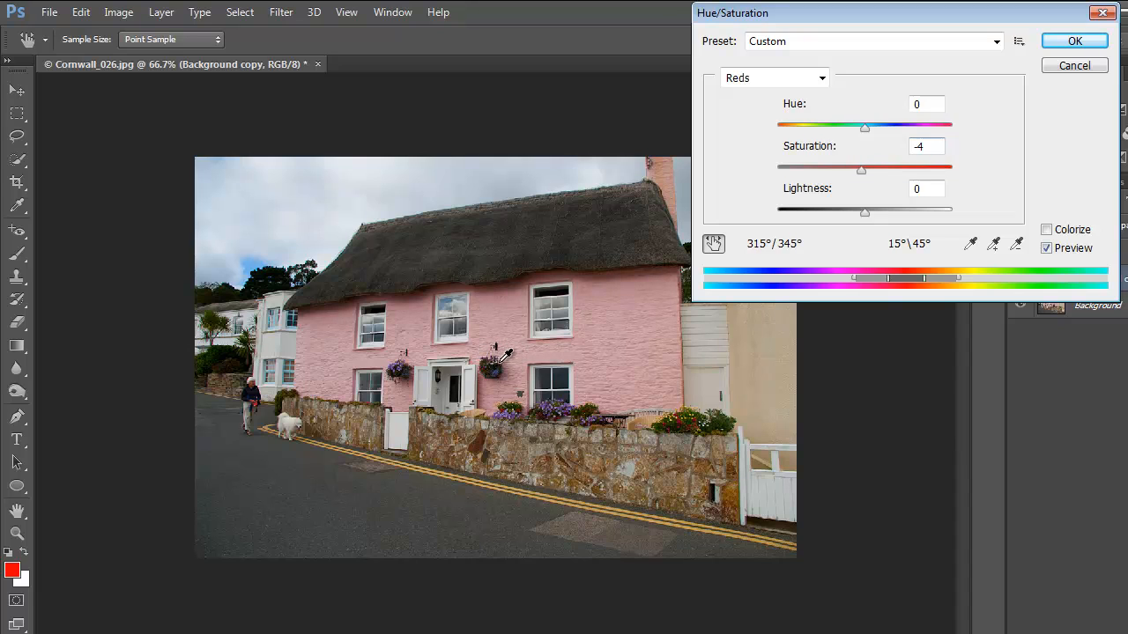
left_click_drag(249, 260, 331, 262)
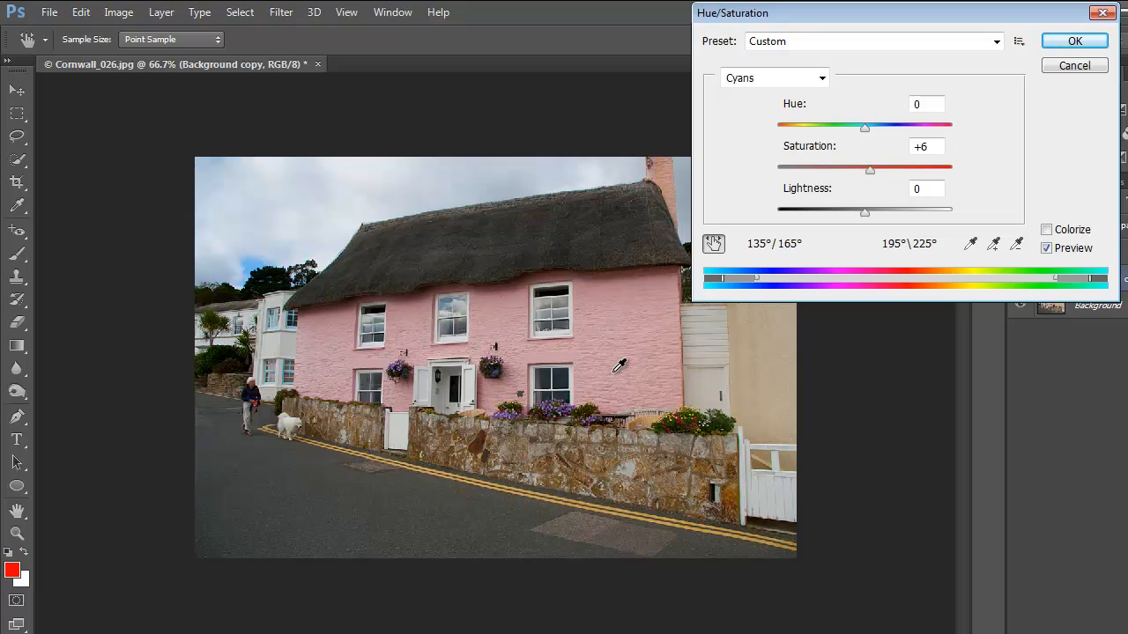
Step: Shift the sampled hues on the image: house wall Reds to +68, road line Yellows to -73 and sky Cyans to -121
left_click_drag(615, 341, 671, 354)
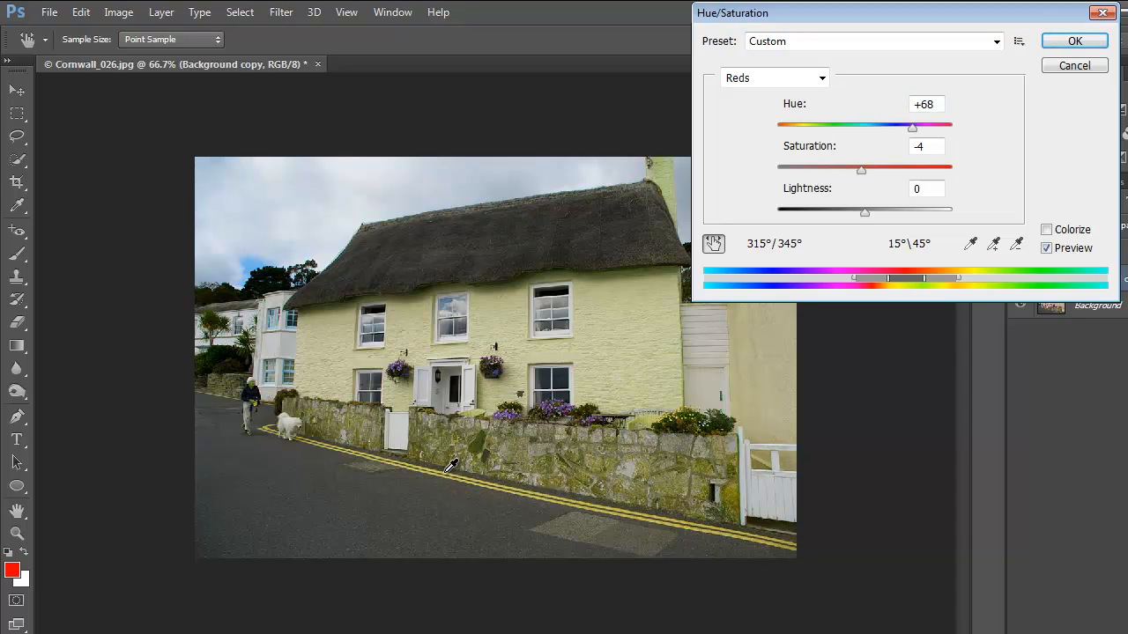
left_click(446, 473)
left_click_drag(445, 476, 351, 472)
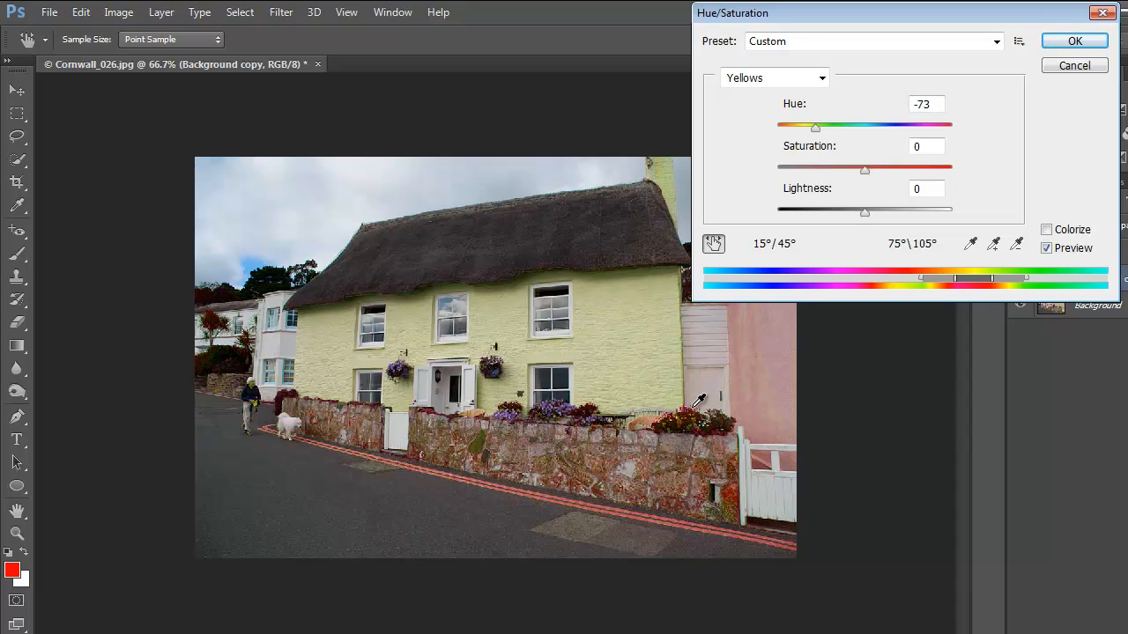
left_click_drag(246, 265, 185, 273)
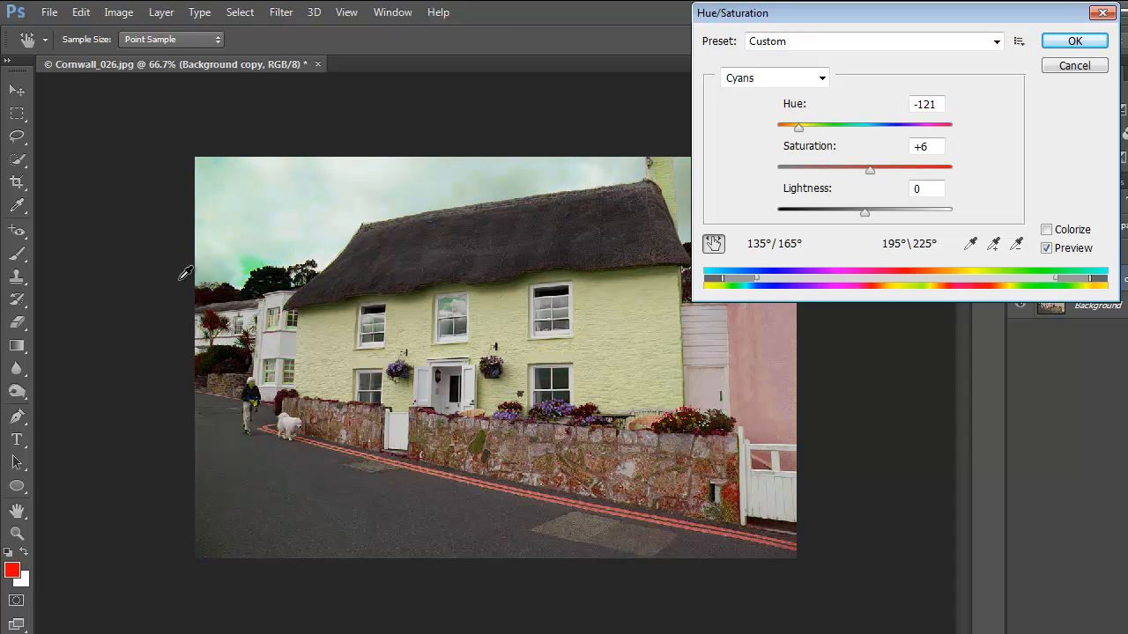